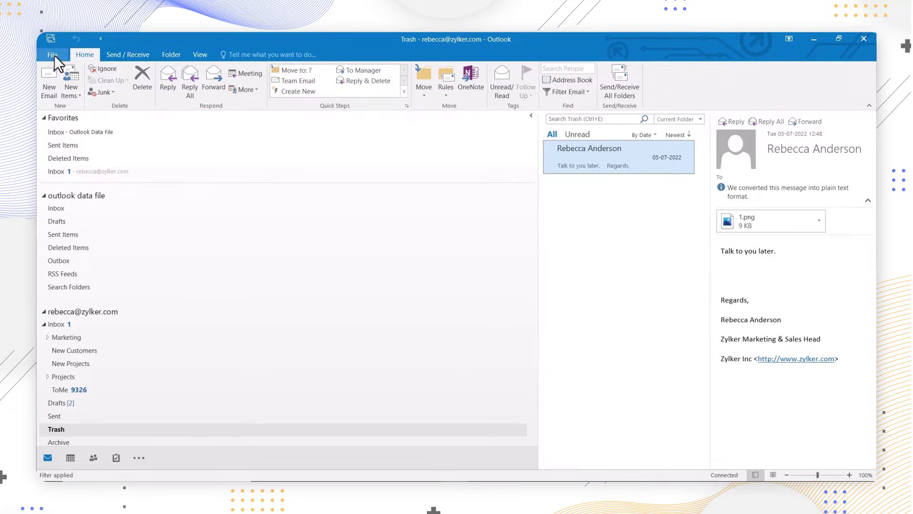
Start adding a new Outlook account using manual setup with the POP or IMAP service type.
{"action": "left_click", "coordinate": [52, 54]}
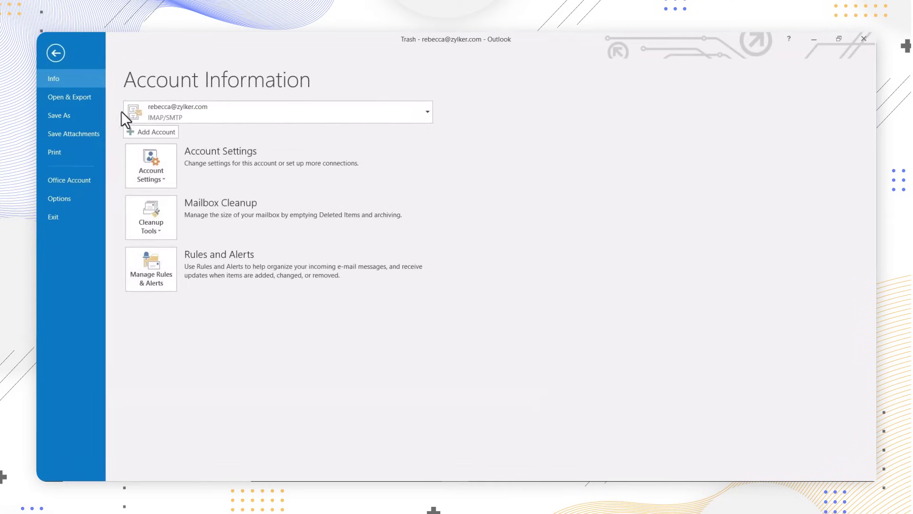
{"action": "left_click", "coordinate": [144, 132]}
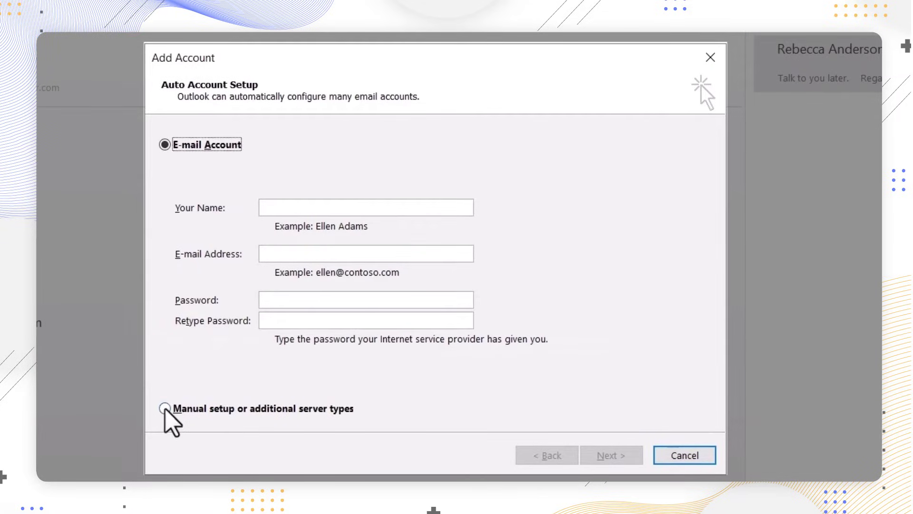
{"action": "left_click", "coordinate": [164, 408]}
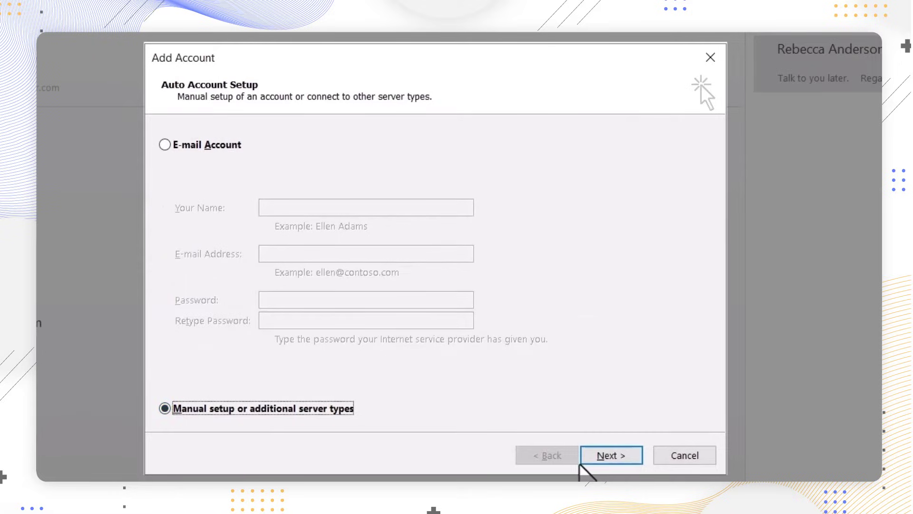
{"action": "left_click", "coordinate": [597, 458]}
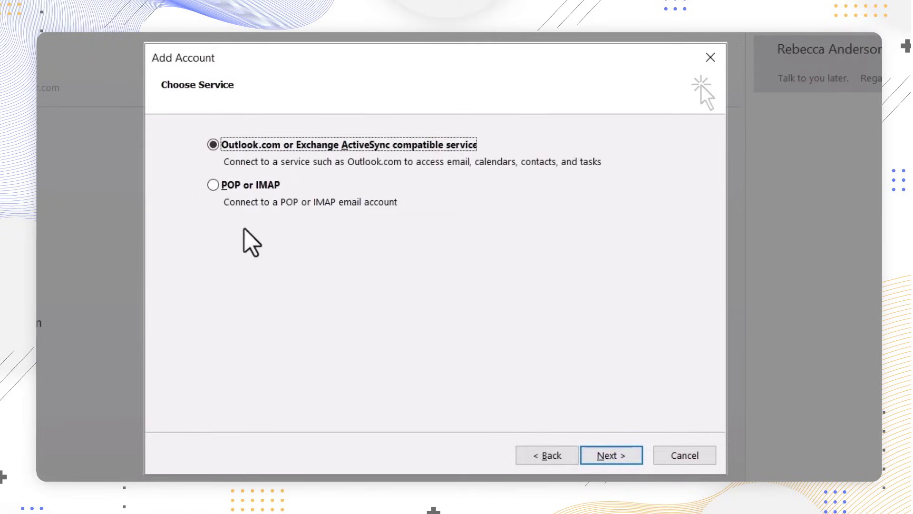
{"action": "left_click", "coordinate": [212, 184]}
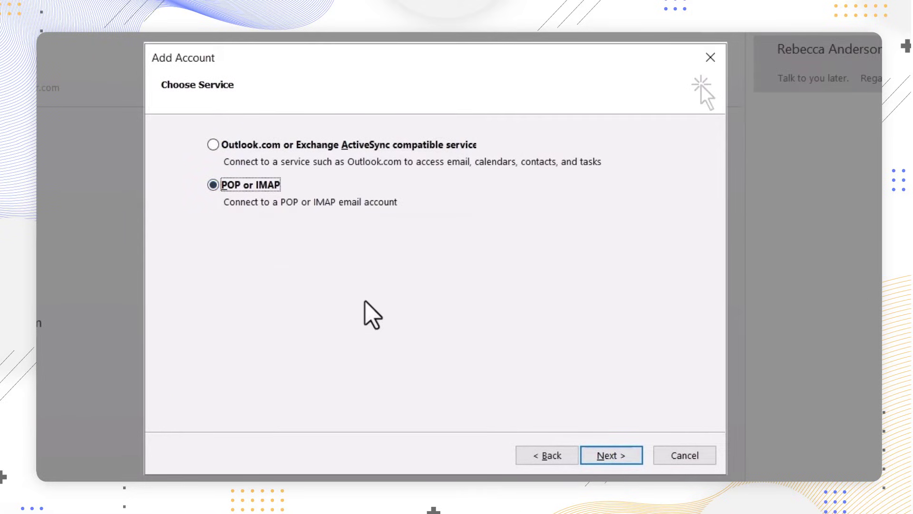
{"action": "left_click", "coordinate": [611, 456]}
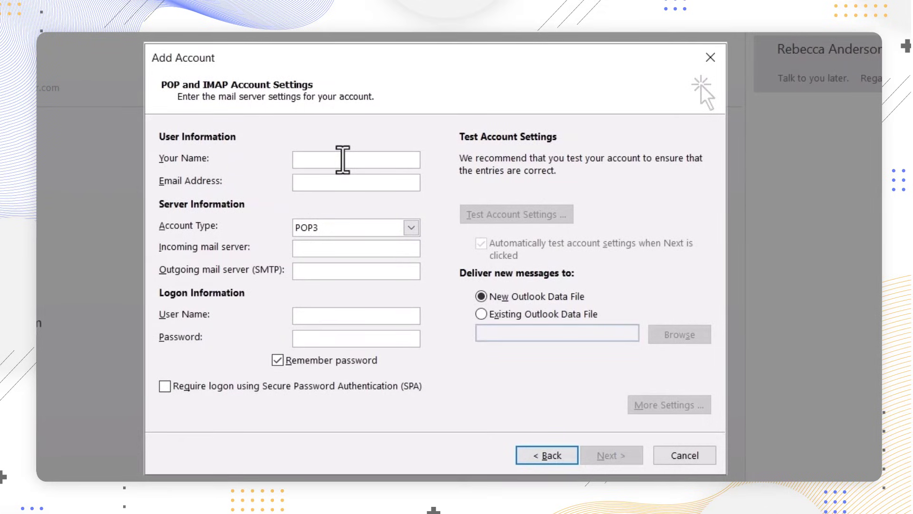
Enter the user's name and e-mail address and set the account type to IMAP.
{"action": "type", "text": "Rebecca"}
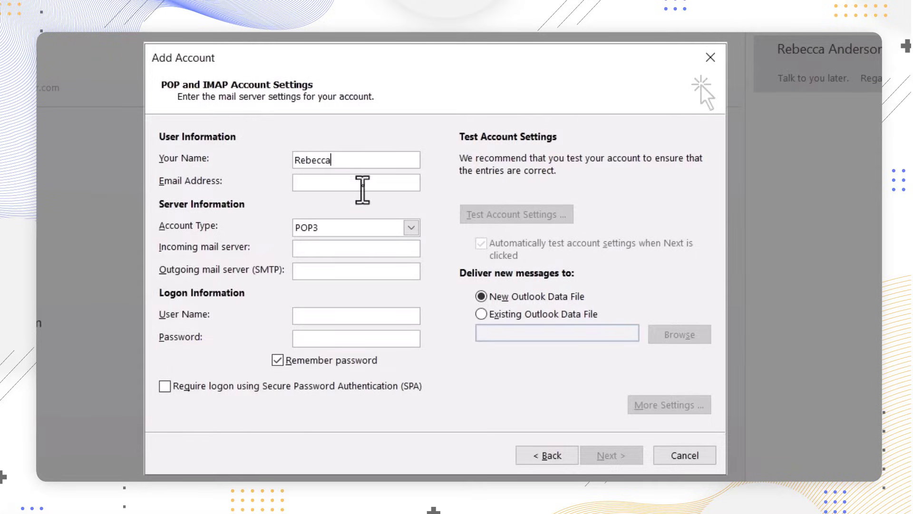
{"action": "left_click", "coordinate": [361, 183]}
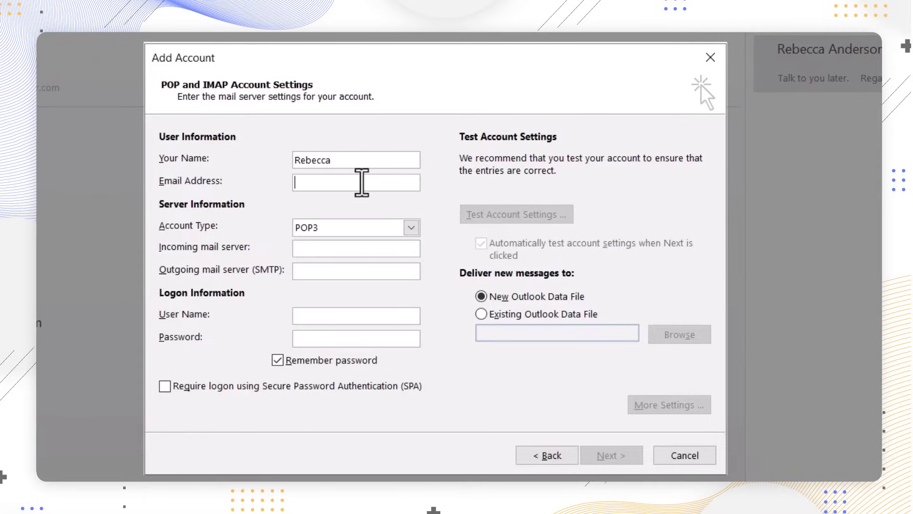
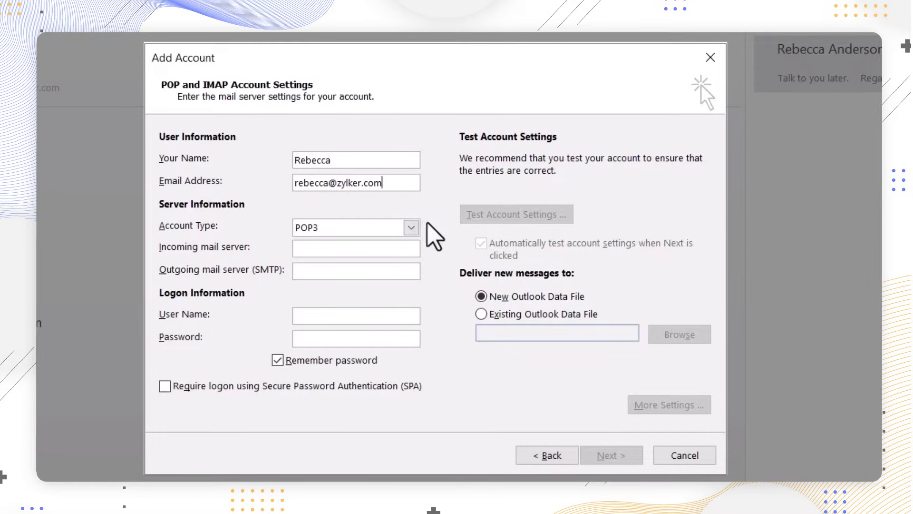
{"action": "left_click", "coordinate": [412, 228]}
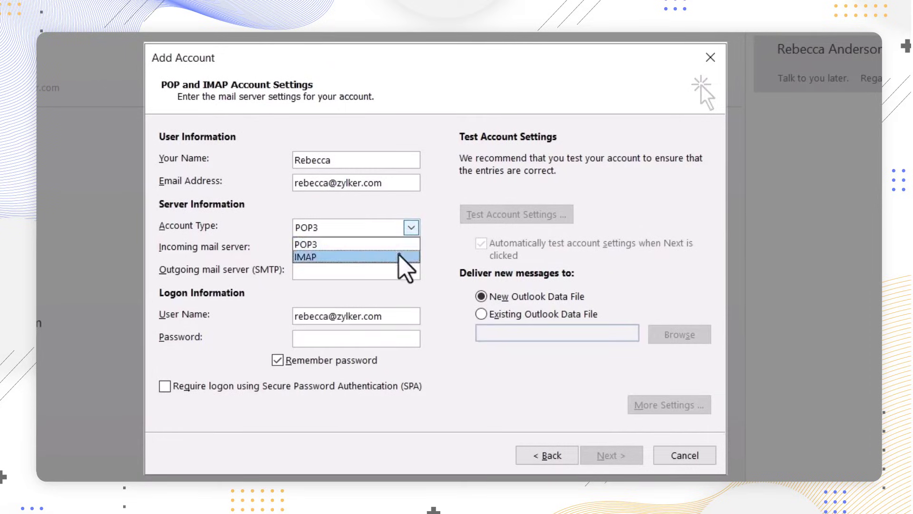
{"action": "left_click", "coordinate": [405, 261]}
Set incoming server imappro.zoho.com and outgoing server smtp.zoho.com, and enter the account password.
{"action": "left_click", "coordinate": [395, 248]}
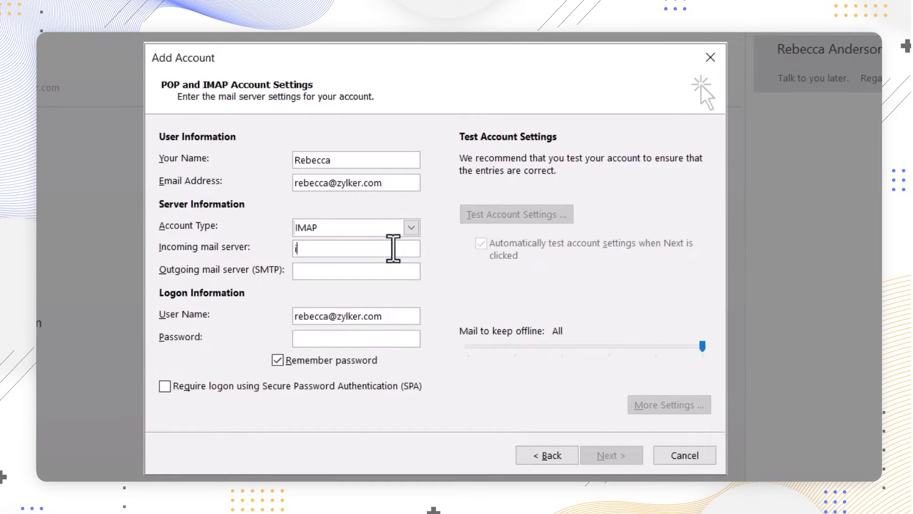
{"action": "type", "text": "imappro.zoho.com"}
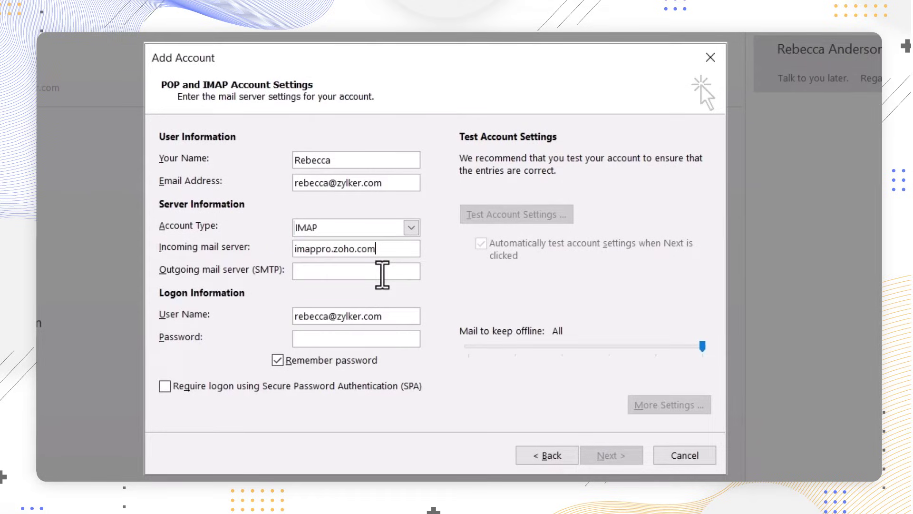
{"action": "left_click", "coordinate": [382, 274]}
{"action": "type", "text": "s"}
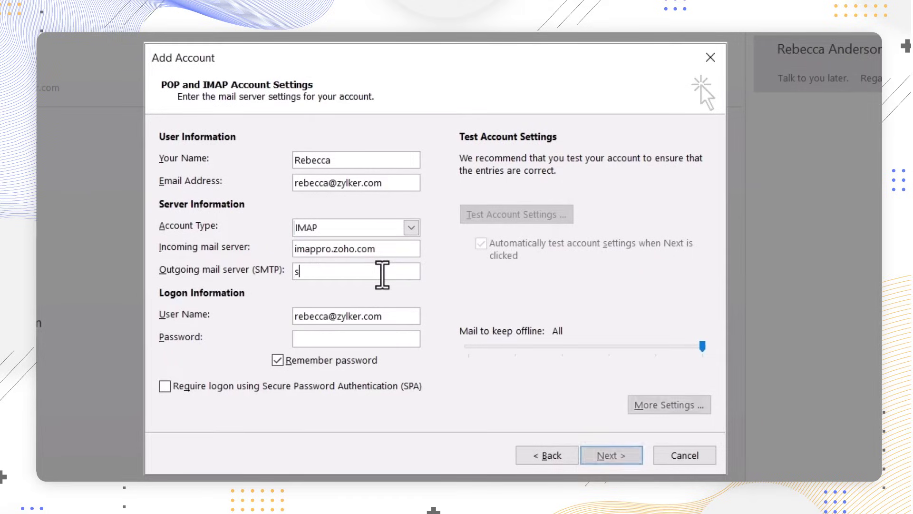
{"action": "type", "text": "mtp."}
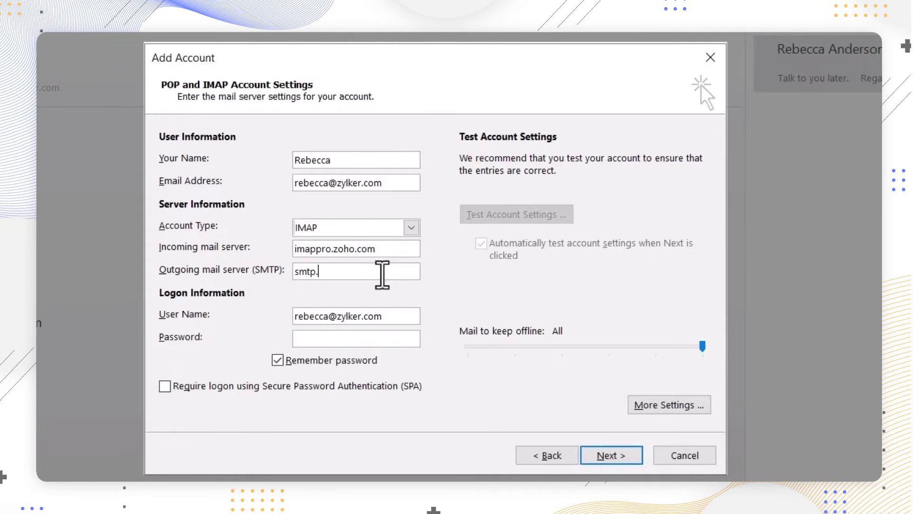
{"action": "type", "text": "zoho.com"}
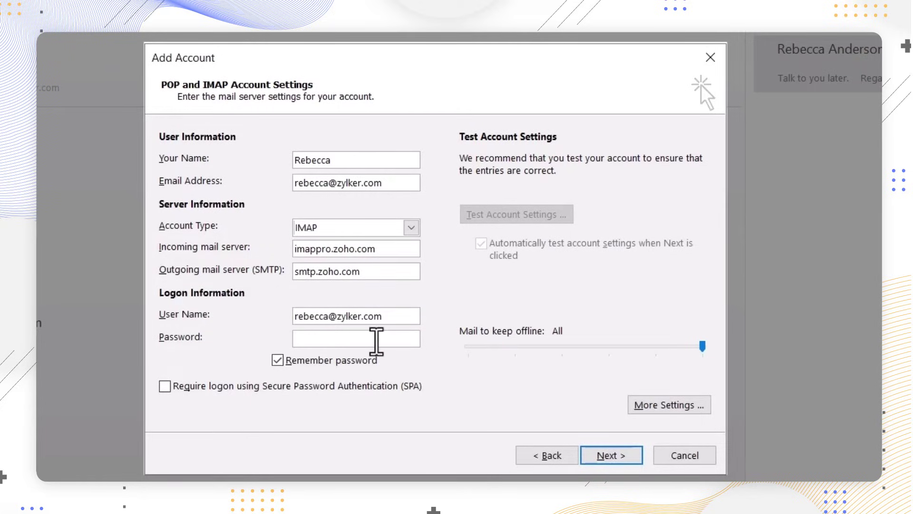
{"action": "left_click", "coordinate": [375, 342]}
{"action": "left_click", "coordinate": [376, 341]}
{"action": "type", "text": "*********"}
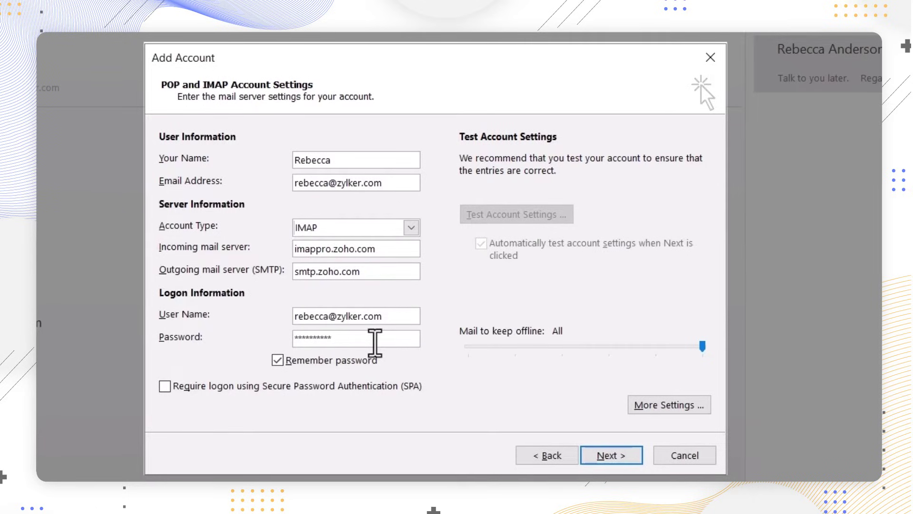
In More Settings, set organization to IT Services, add the reply e-mail, and require SMTP authentication.
{"action": "left_click", "coordinate": [671, 412]}
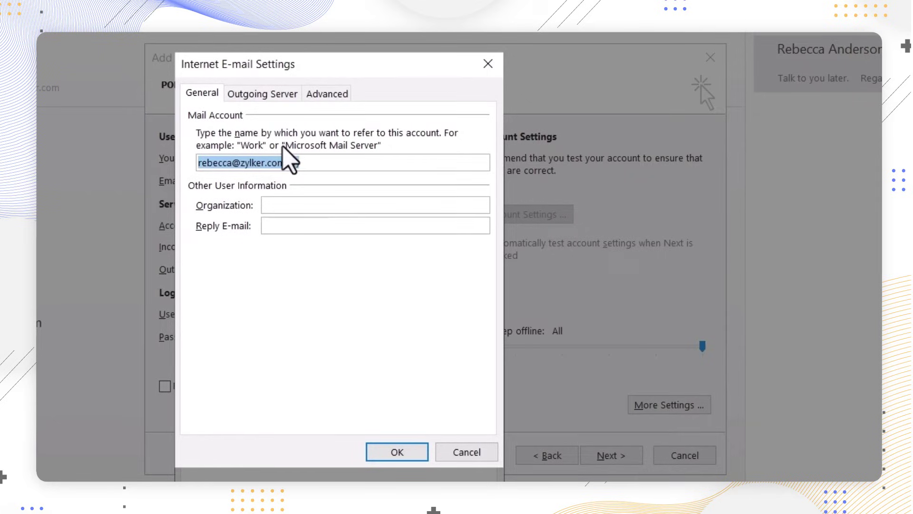
{"action": "left_click", "coordinate": [320, 210]}
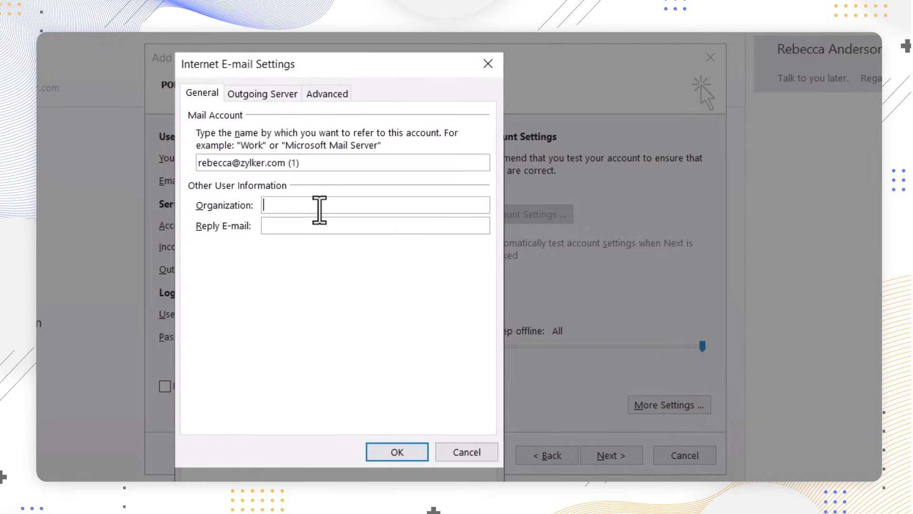
{"action": "type", "text": "IT Services"}
{"action": "left_click", "coordinate": [322, 226]}
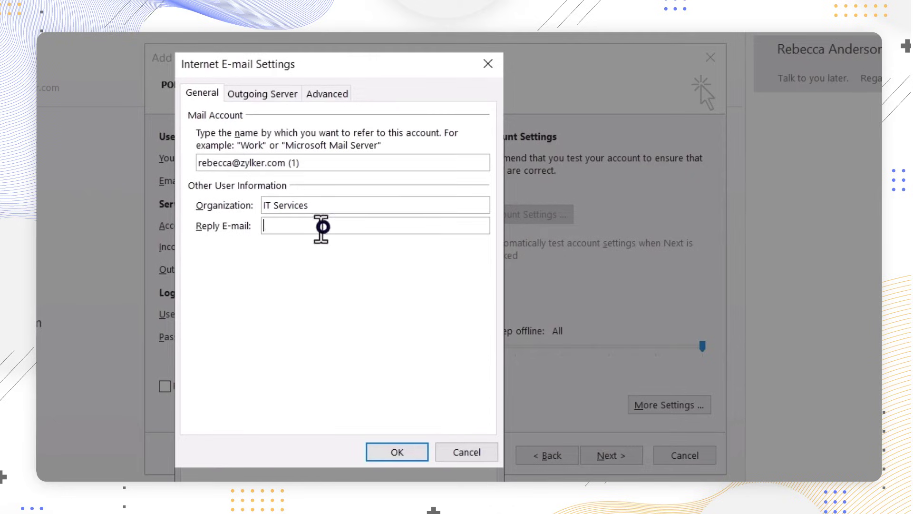
{"action": "left_click", "coordinate": [262, 93]}
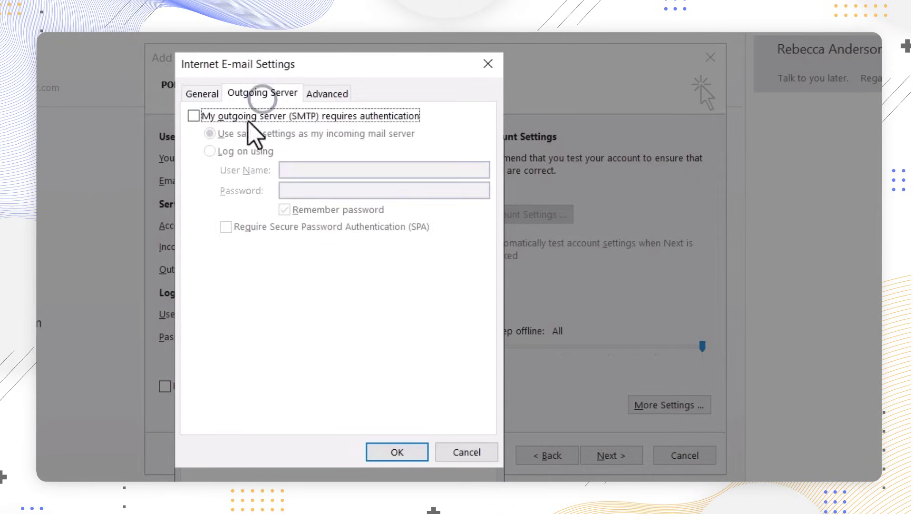
{"action": "left_click", "coordinate": [194, 116]}
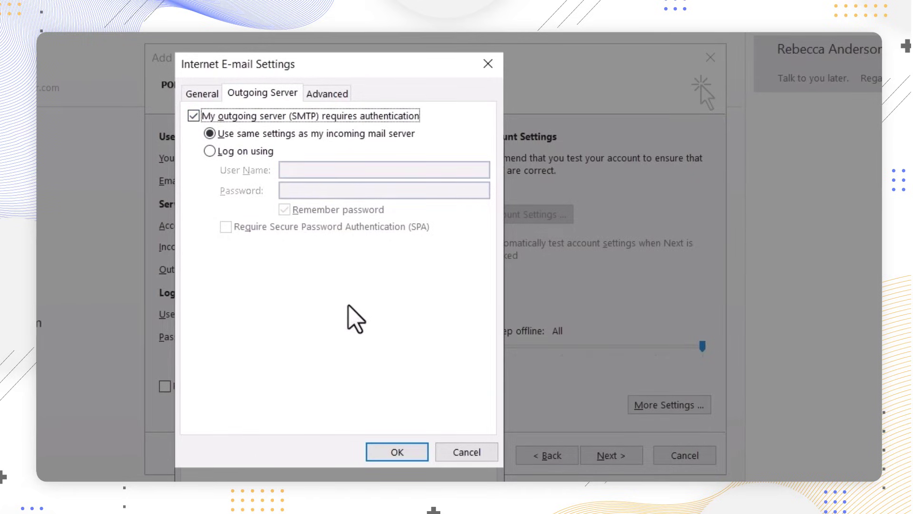
Set incoming IMAP to SSL on port 993 and outgoing SMTP to SSL on port 465.
{"action": "left_click", "coordinate": [327, 92]}
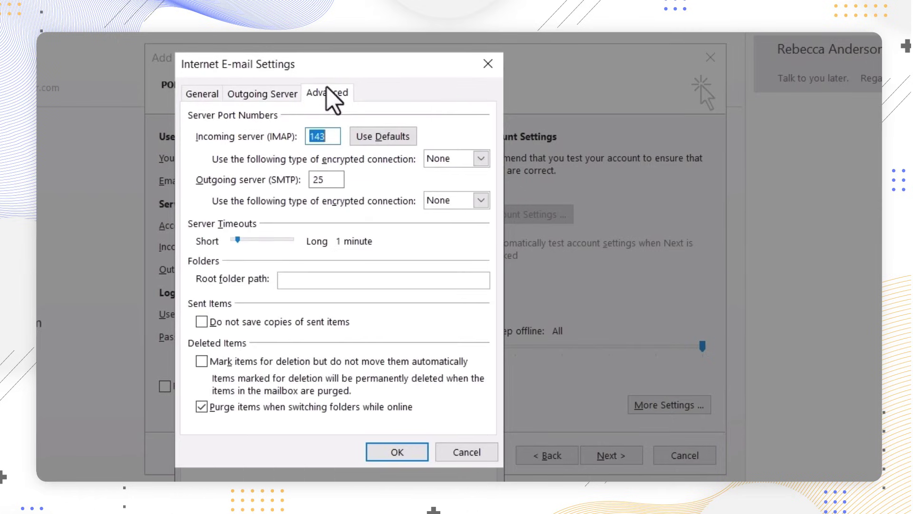
{"action": "left_click", "coordinate": [480, 160]}
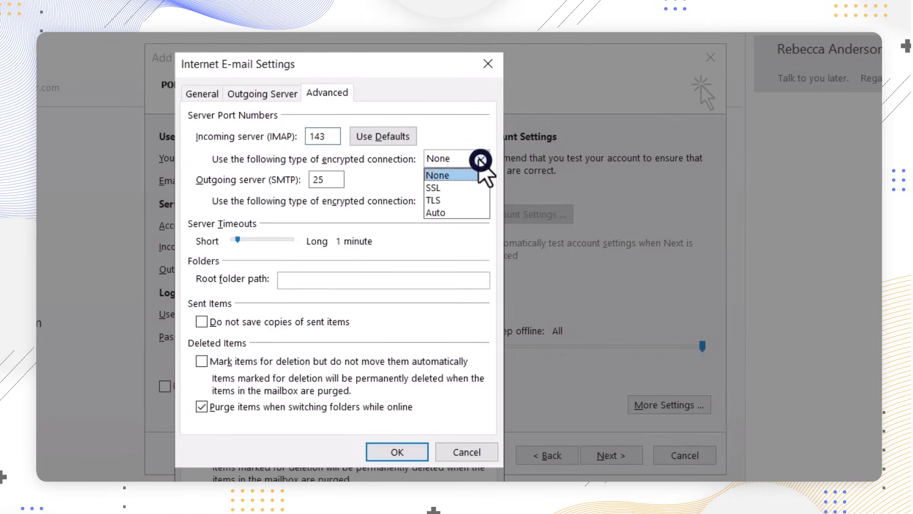
{"action": "left_click", "coordinate": [463, 185]}
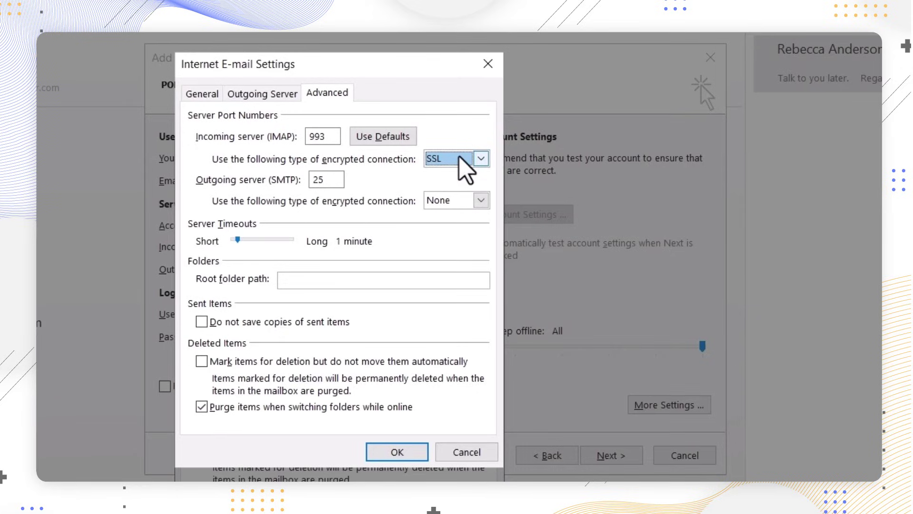
{"action": "left_click", "coordinate": [480, 201]}
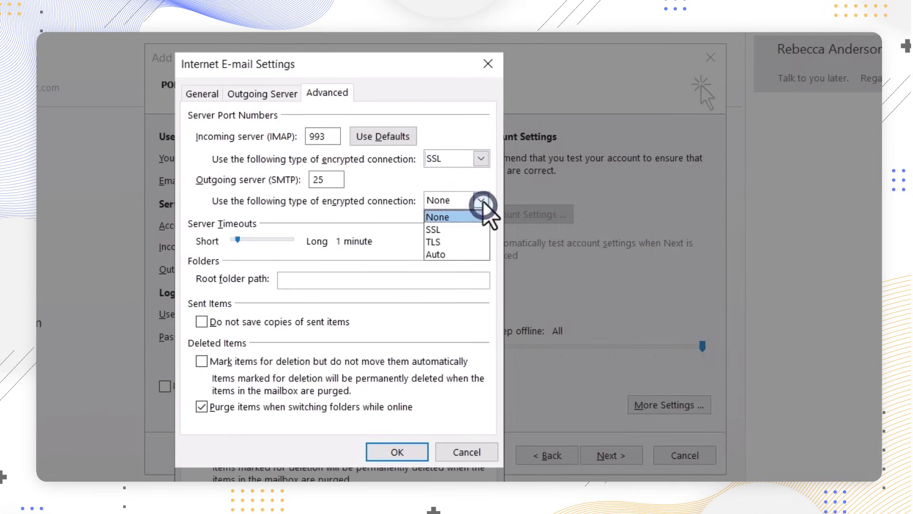
{"action": "left_click", "coordinate": [466, 229]}
{"action": "left_click", "coordinate": [325, 181]}
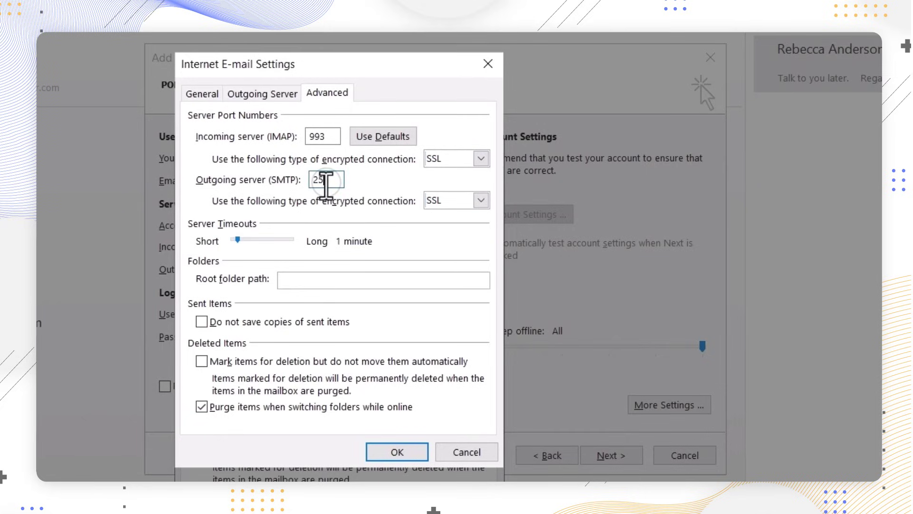
{"action": "key", "text": "BackSpace"}
{"action": "key", "text": "BackSpace"}
{"action": "type", "text": "465"}
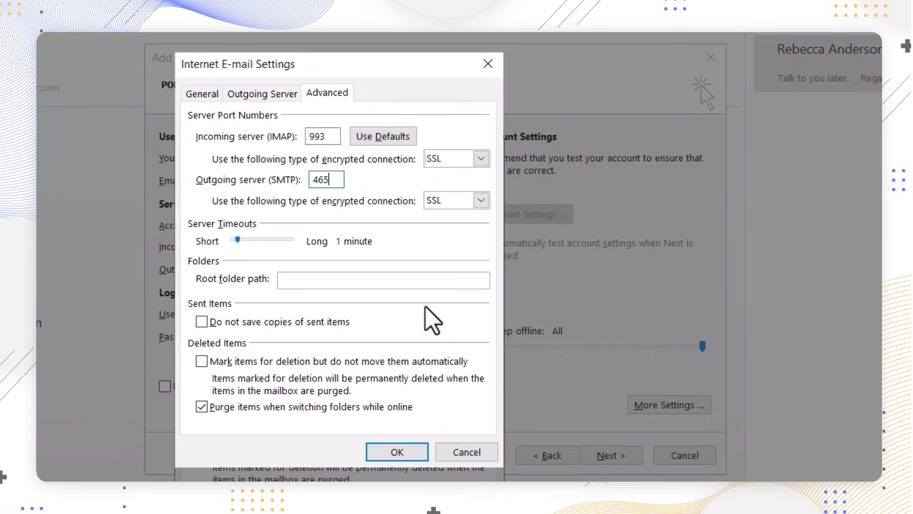
Save the extra settings, run the account test successfully, and finish adding the account.
{"action": "left_click", "coordinate": [397, 452]}
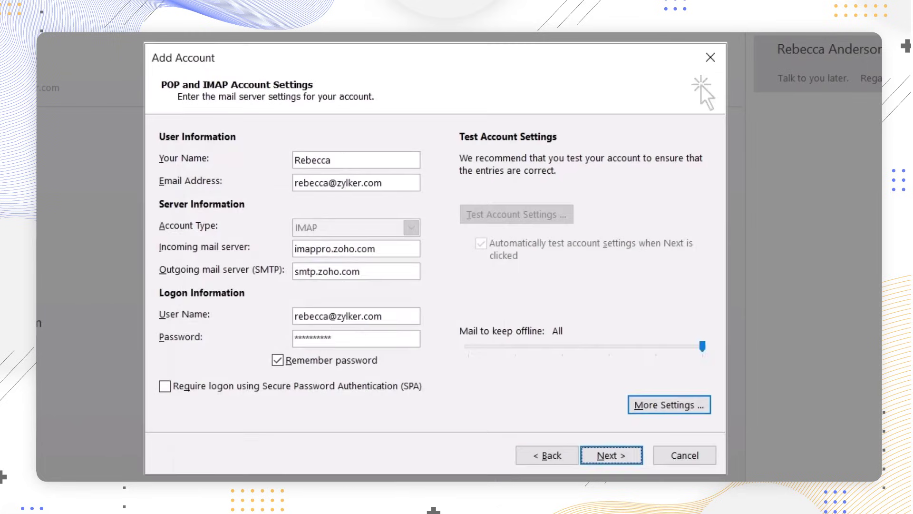
{"action": "left_click", "coordinate": [600, 458]}
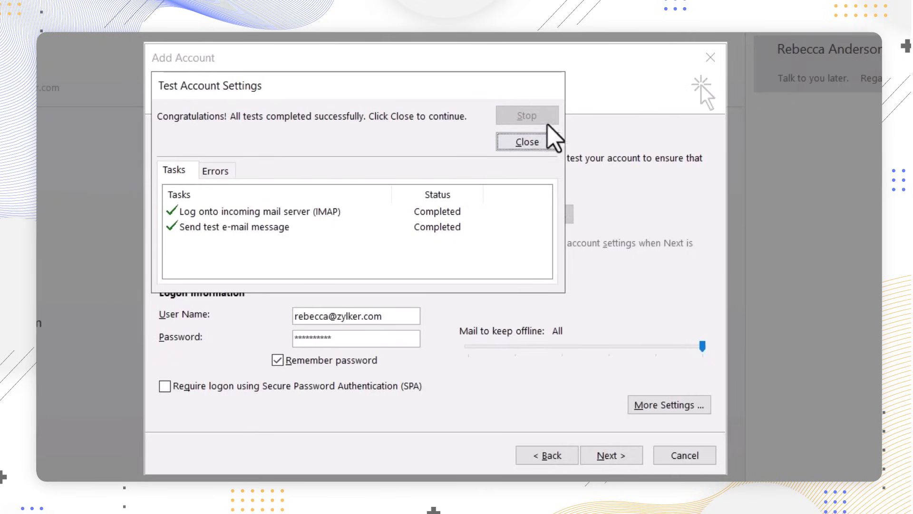
{"action": "left_click", "coordinate": [548, 143]}
{"action": "left_click", "coordinate": [590, 453]}
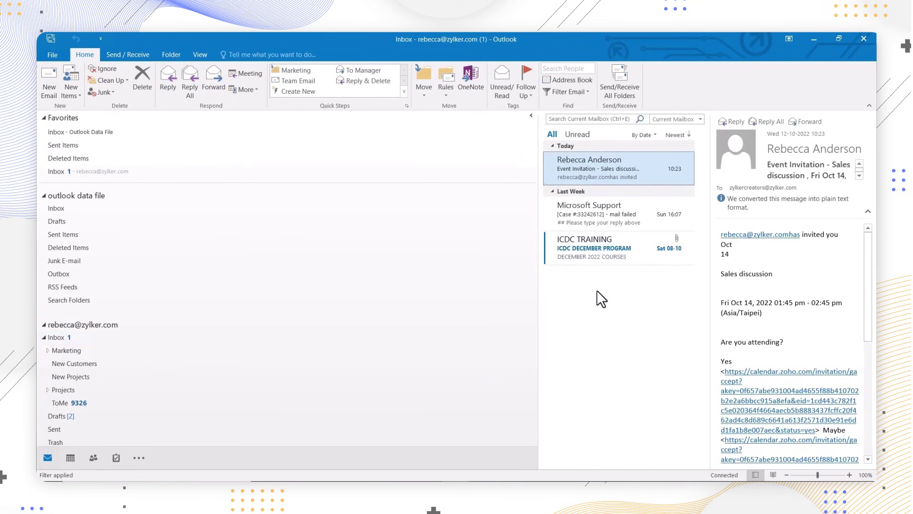
Open the Marketing subfolder under the new account's Inbox to view its synced messages.
{"action": "left_click", "coordinate": [158, 352]}
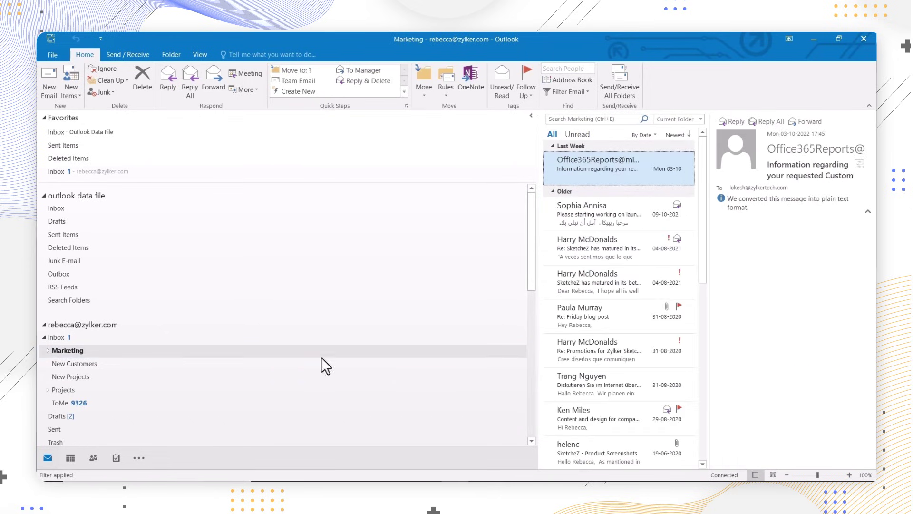